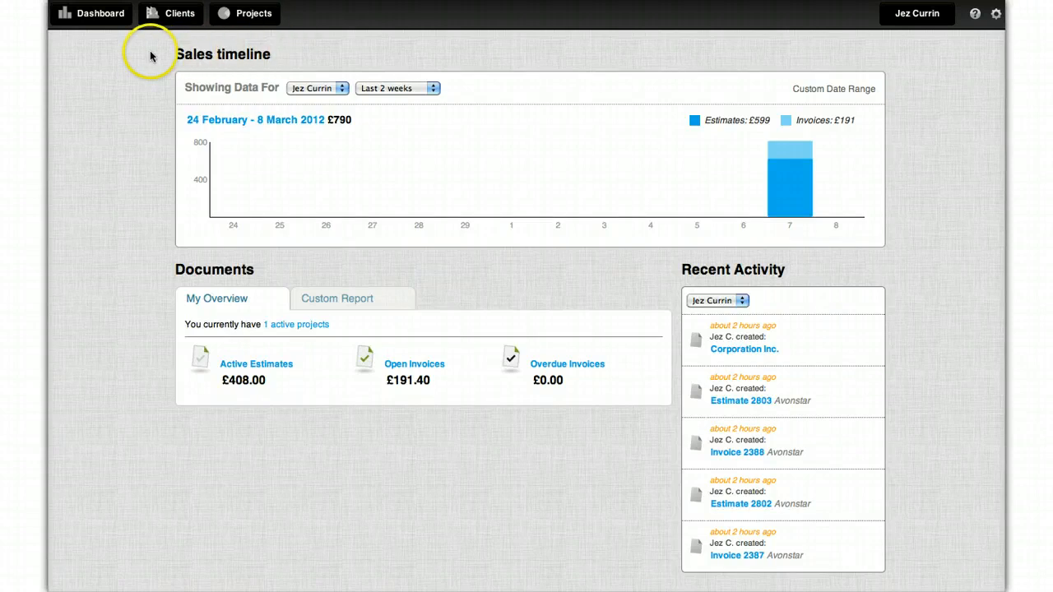
# Step: Open the recent client Corporation Inc. and start a new sale for it
pyautogui.click(170, 15)
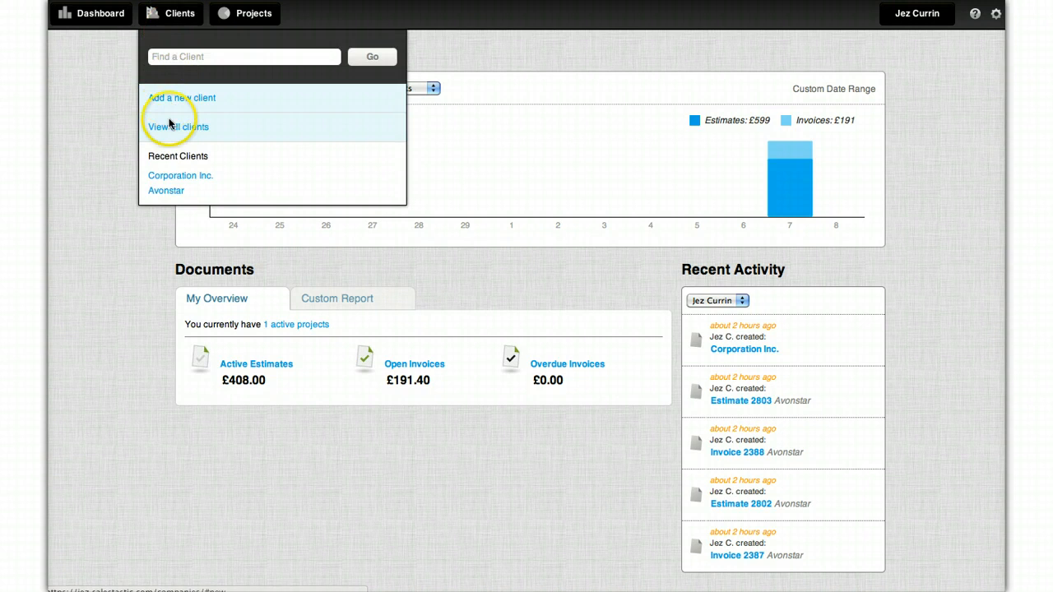
pyautogui.click(164, 184)
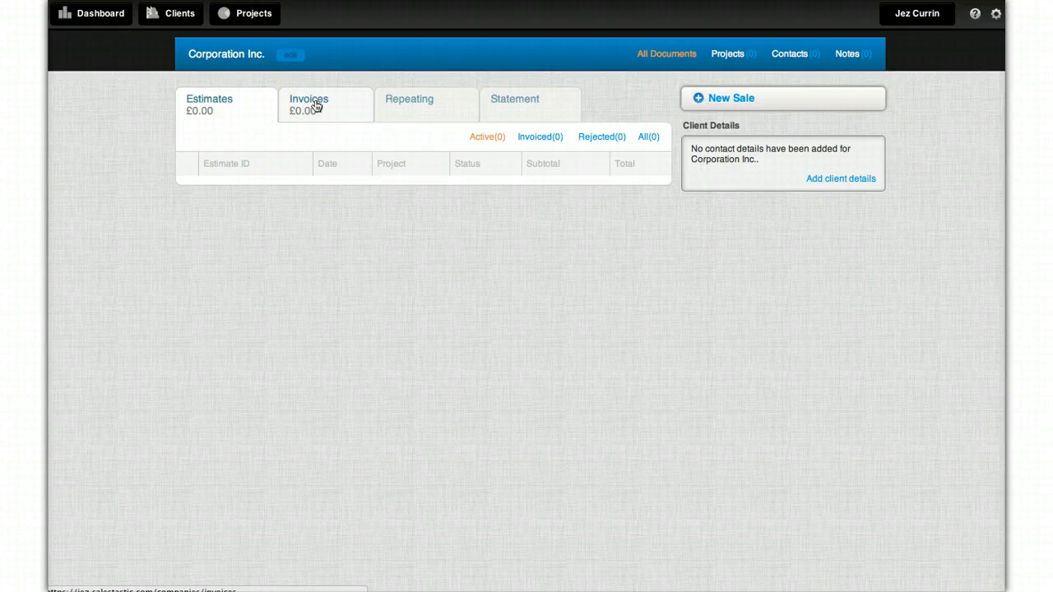
pyautogui.click(723, 105)
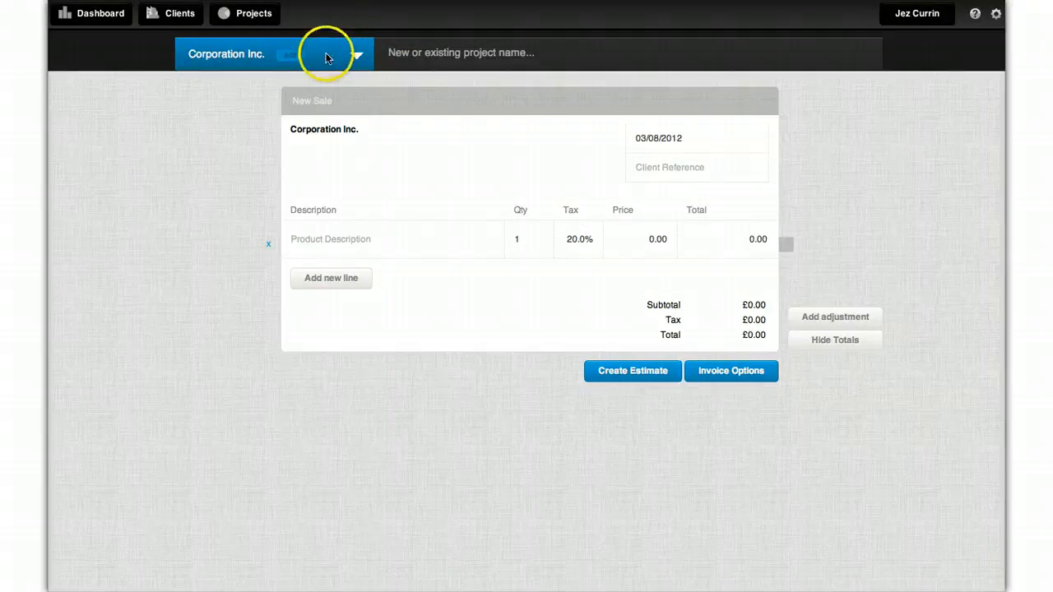
# Step: Enter Cheesecake as the project name for the new sale
pyautogui.click(358, 55)
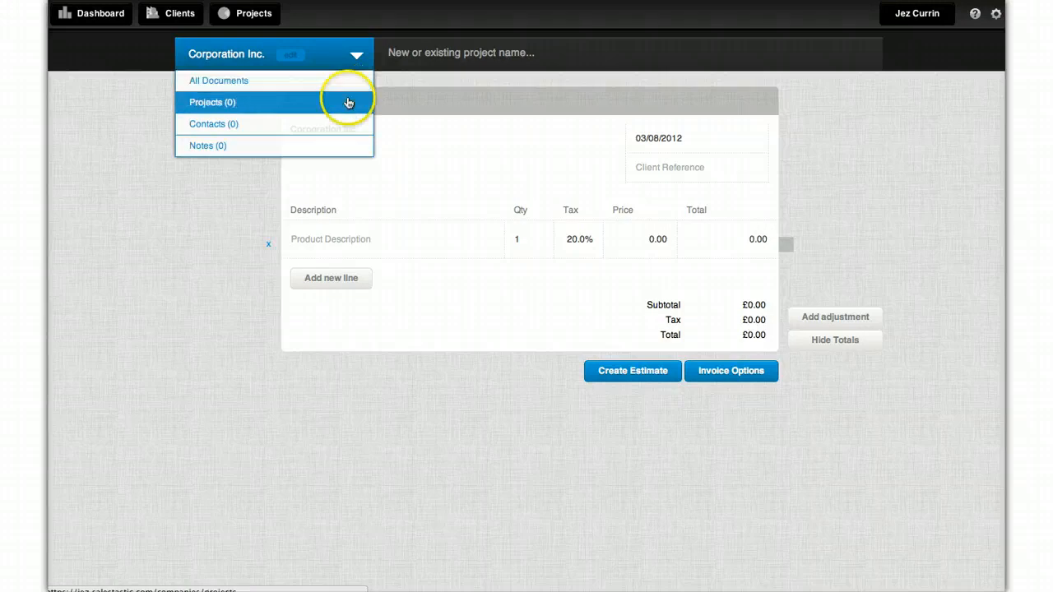
pyautogui.click(565, 53)
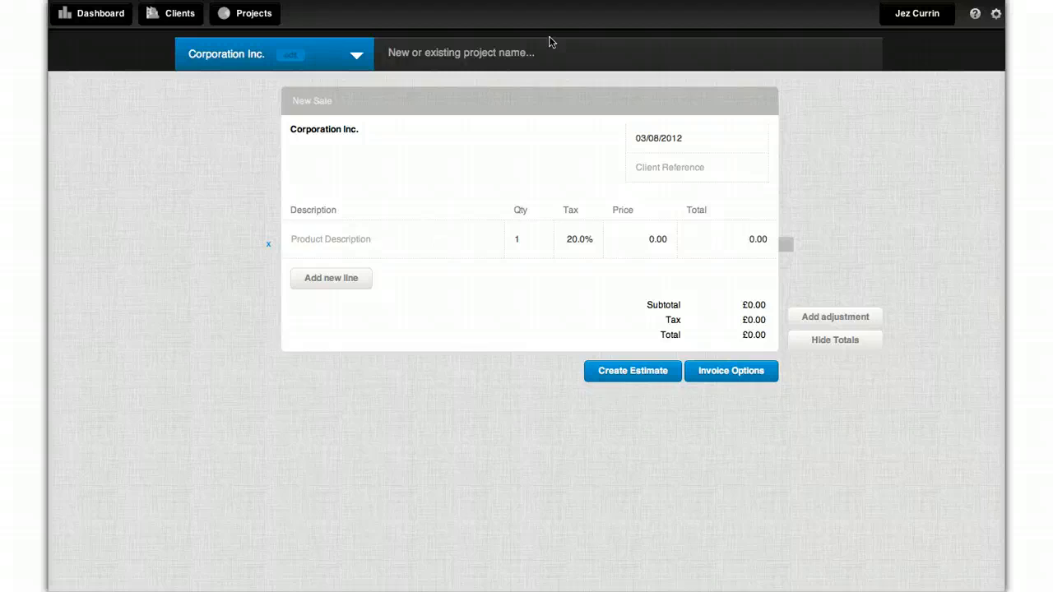
pyautogui.write('C')
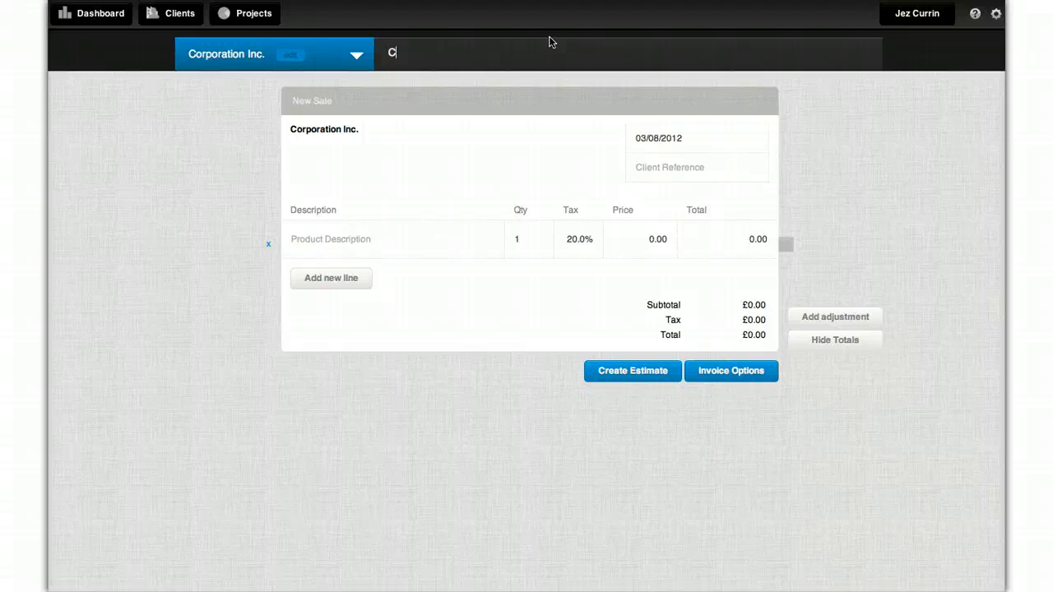
pyautogui.write('heesecake')
pyautogui.click(637, 66)
# Step: Keep the sale's date and enter "ref 1234" as the client reference
pyautogui.click(687, 138)
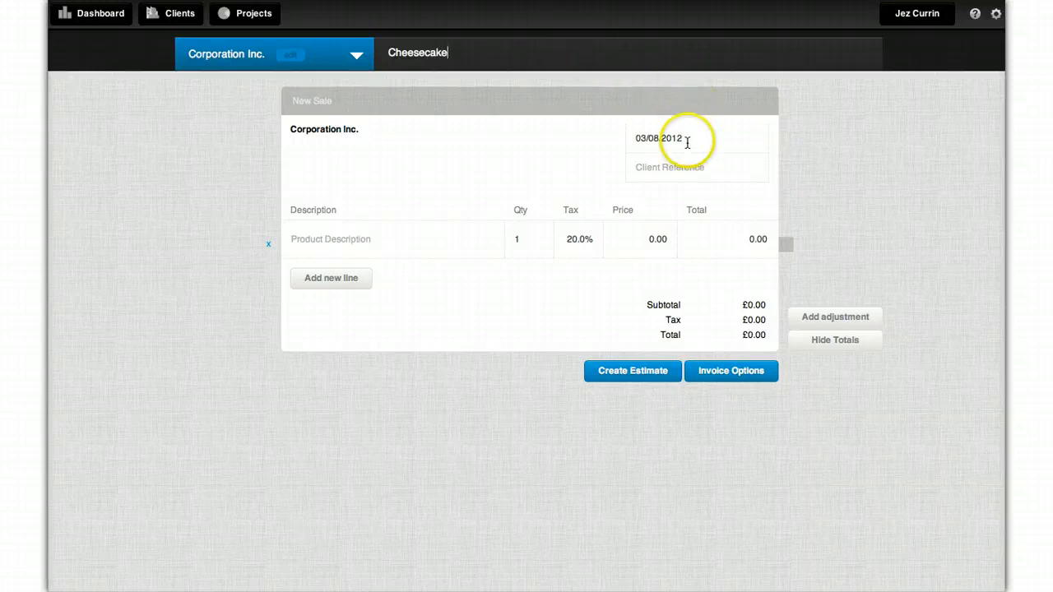
pyautogui.click(670, 141)
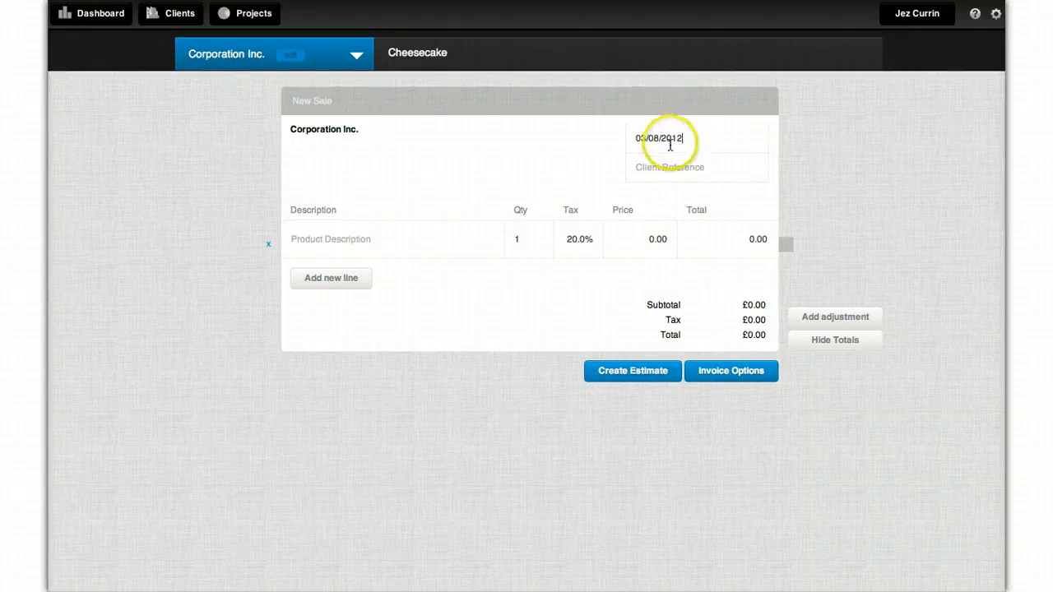
pyautogui.click(638, 164)
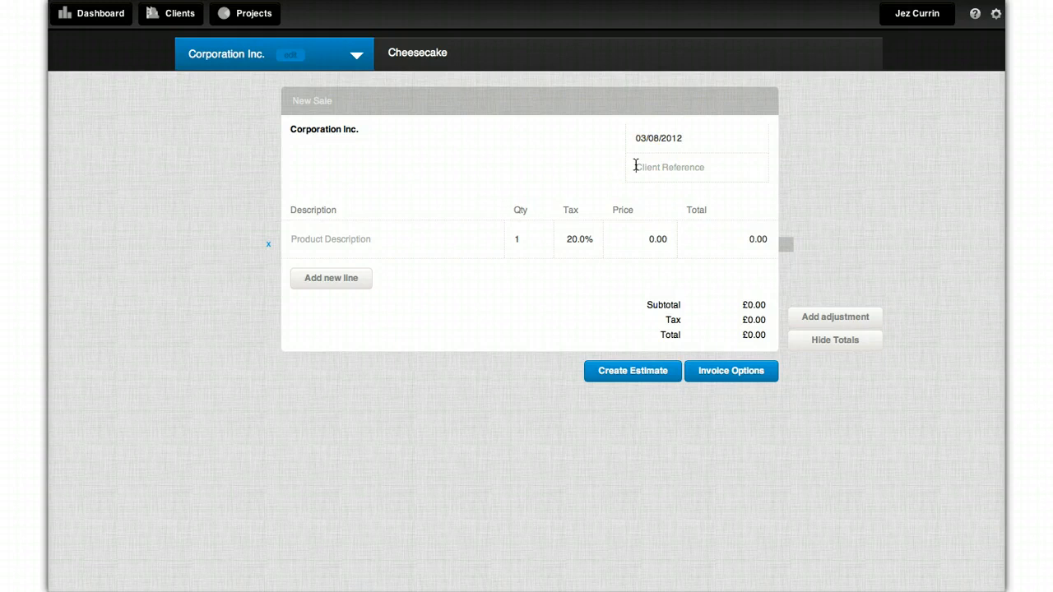
pyautogui.write('Ref 1234')
pyautogui.click(402, 200)
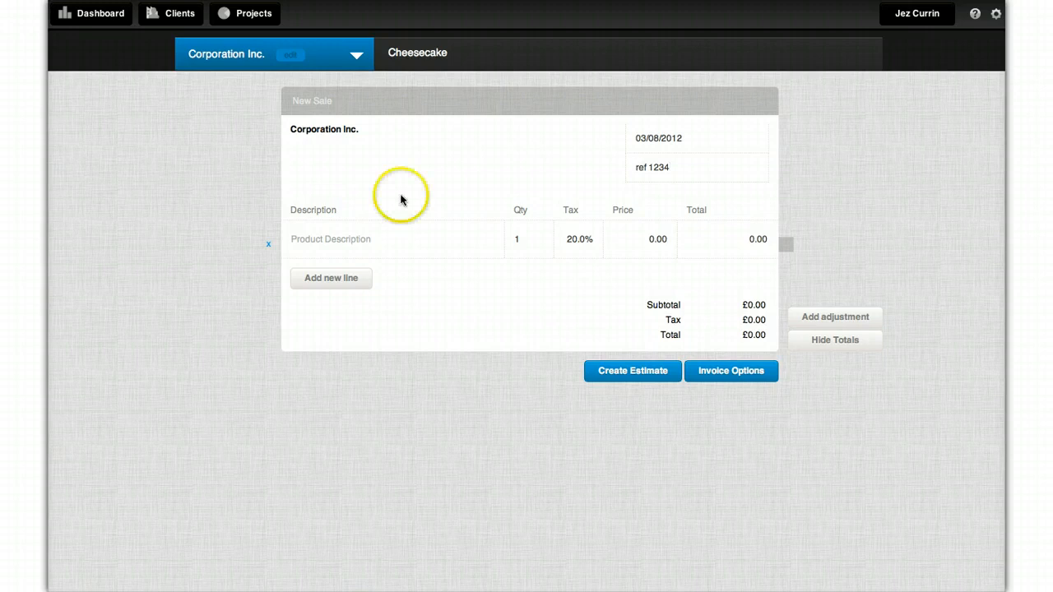
# Step: Fill in the first product line with the description Cheese and a price of 25, keeping the default quantity and tax
pyautogui.click(383, 236)
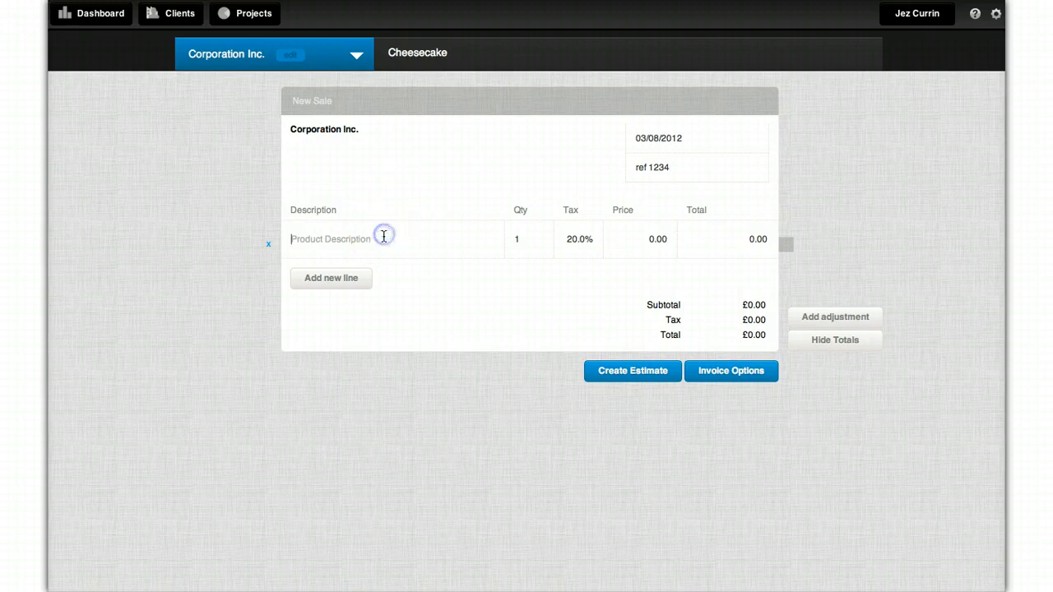
pyautogui.write('Cheese')
pyautogui.press('Tab')
pyautogui.press('Tab')
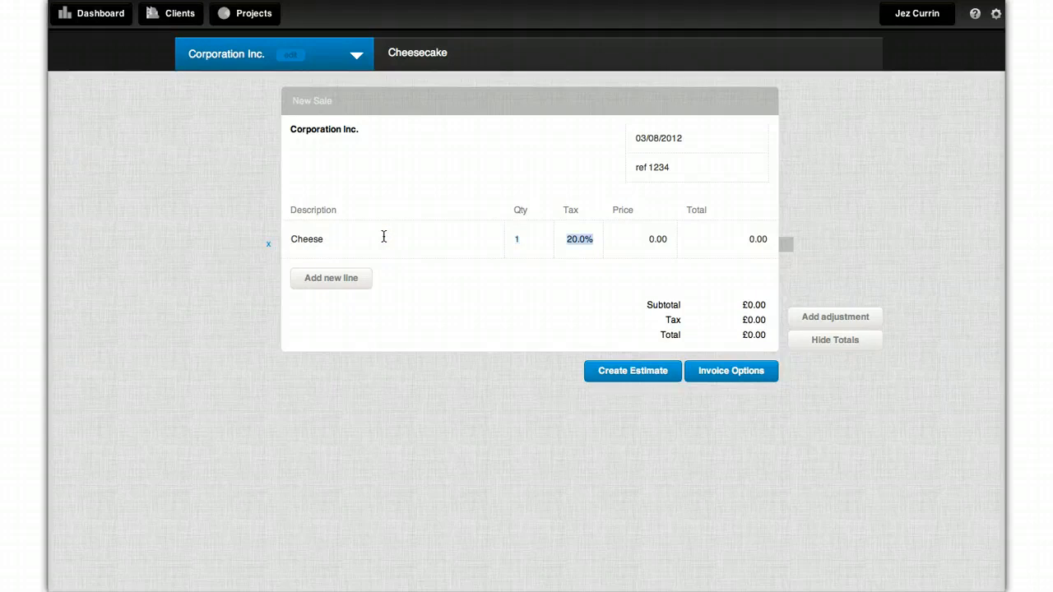
pyautogui.press('Tab')
pyautogui.write('25')
pyautogui.press('Tab')
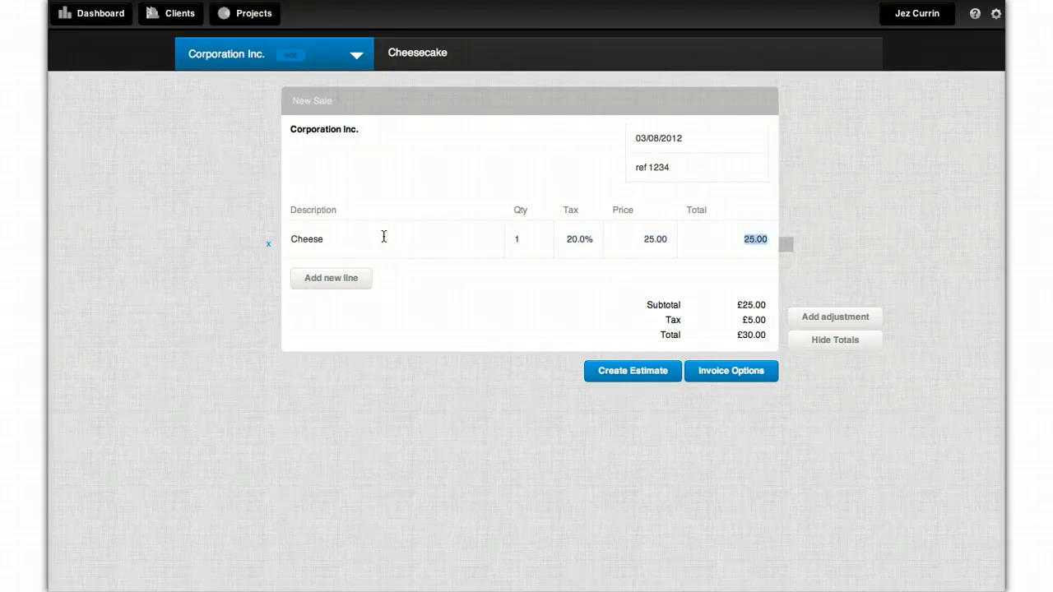
pyautogui.click(576, 238)
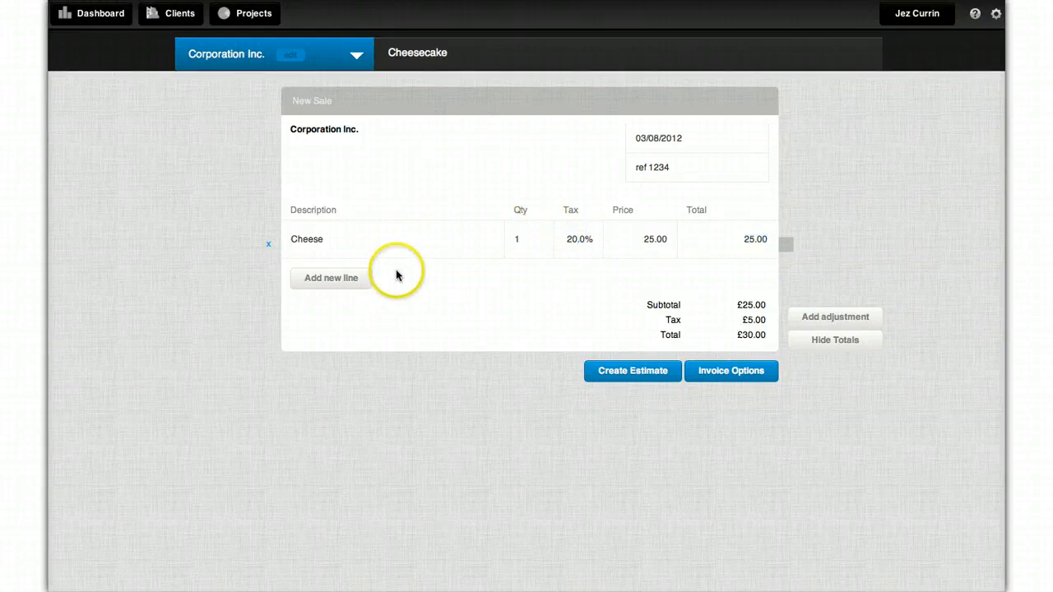
# Step: Add a product line described as "Cake (23oz)" with a price of 67
pyautogui.click(314, 282)
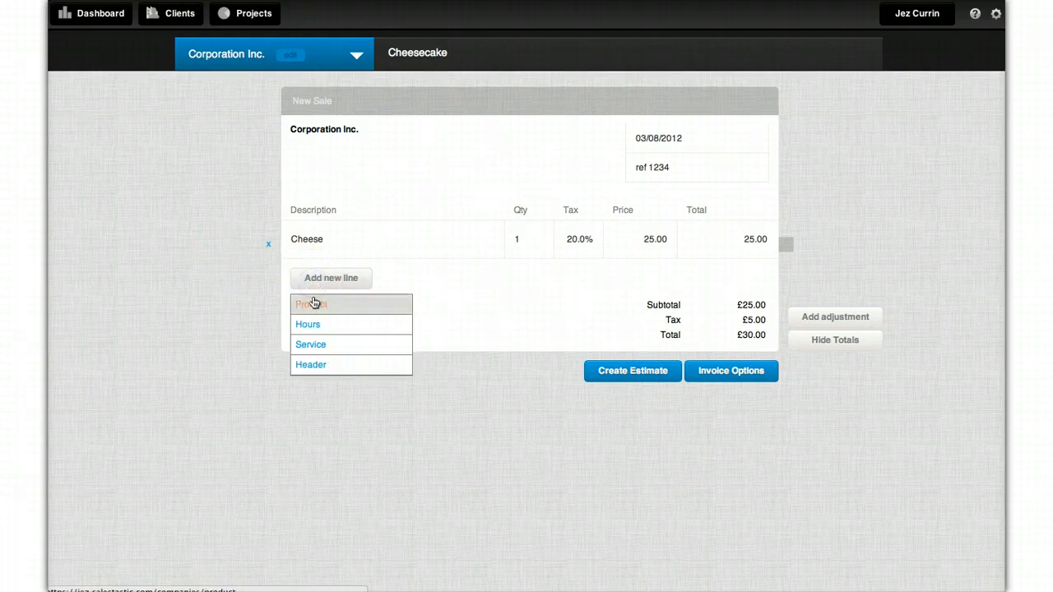
pyautogui.click(314, 304)
pyautogui.write('Cake (23oz)')
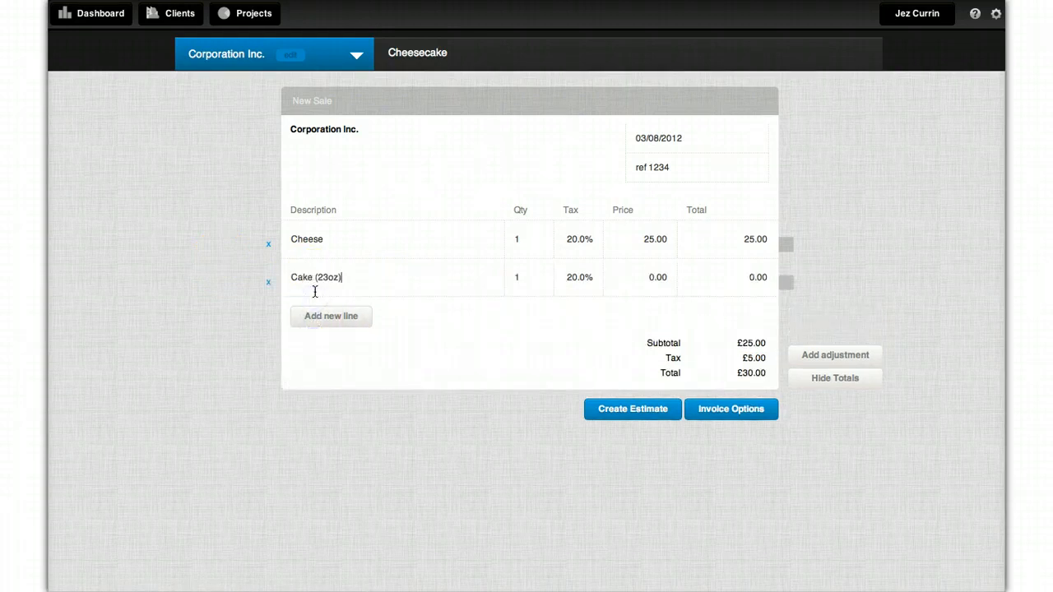
pyautogui.press('Tab')
pyautogui.press('Tab')
pyautogui.press('Tab')
pyautogui.write('67')
pyautogui.press('Tab')
# Step: Add a product line described as "Icing Sugar" with a price of 24
pyautogui.click(299, 317)
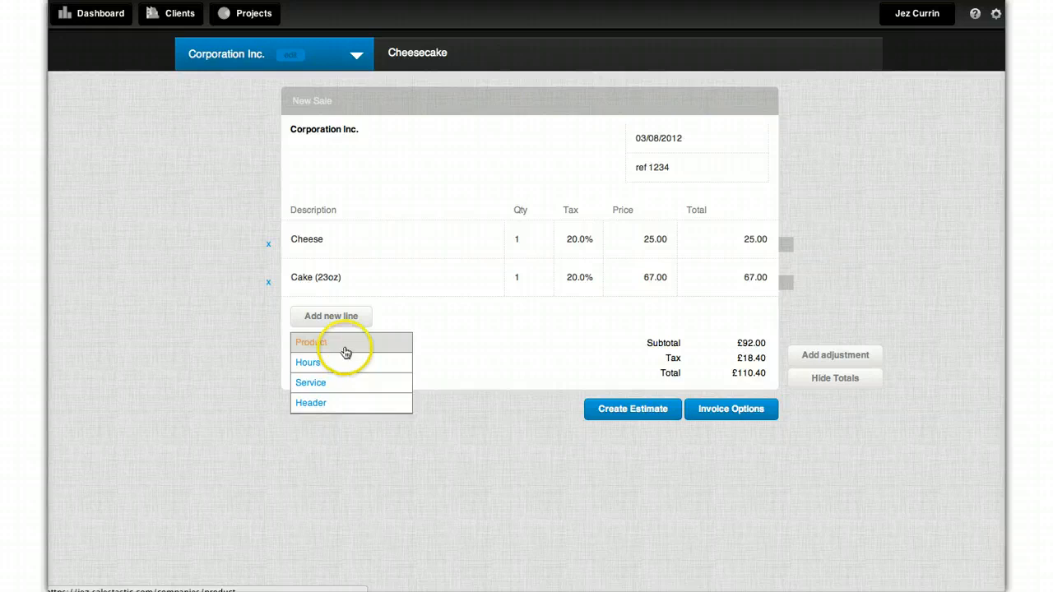
pyautogui.click(343, 345)
pyautogui.write('Icing Sugar')
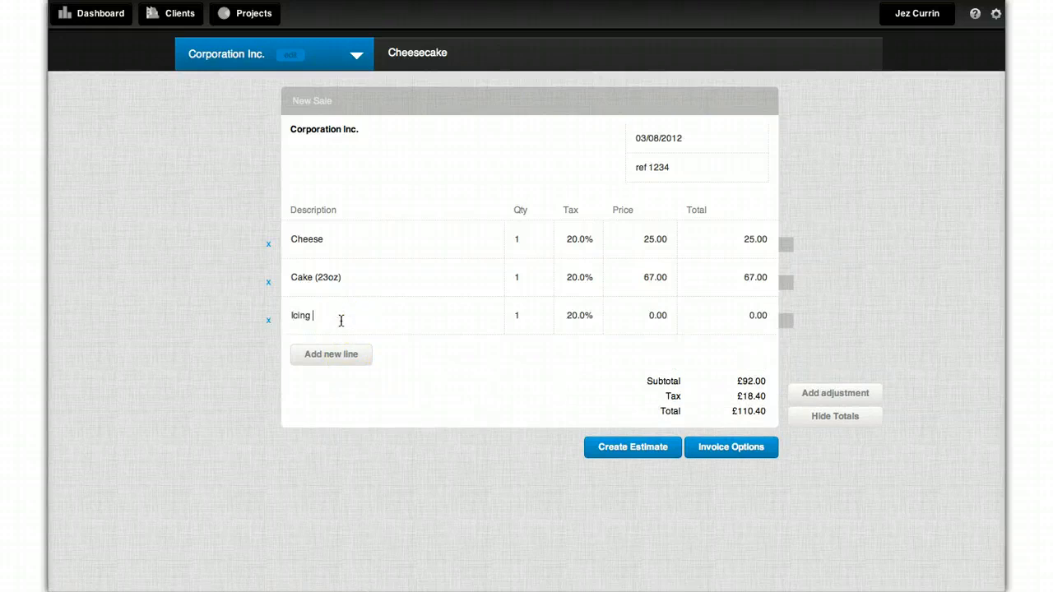
pyautogui.press('Tab')
pyautogui.press('Tab')
pyautogui.press('Tab')
pyautogui.write('24')
pyautogui.press('Tab')
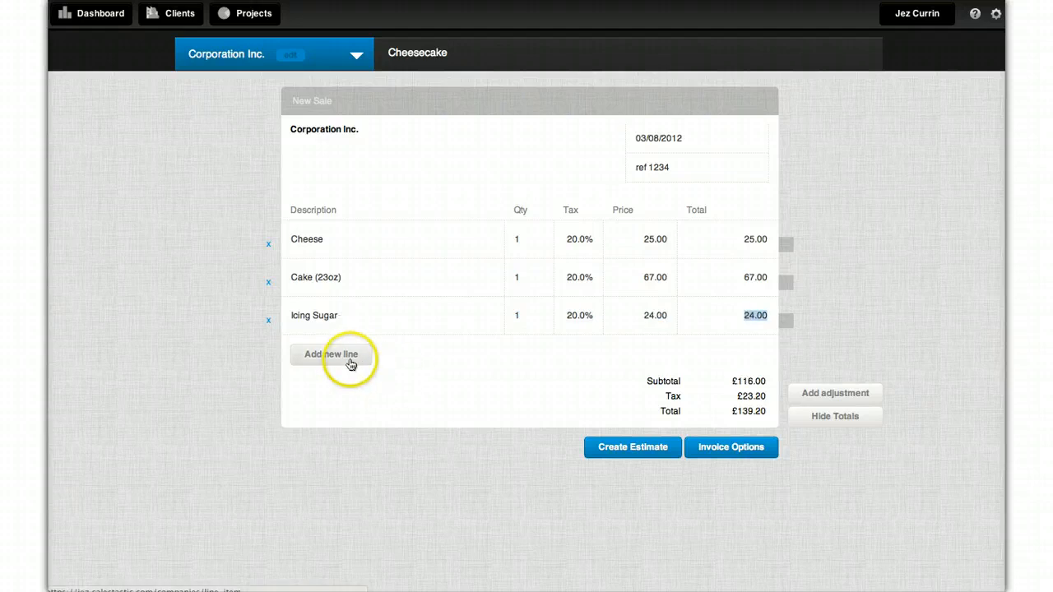
# Step: Add a service line described as Delivery with 0% tax and a total of 15
pyautogui.click(344, 360)
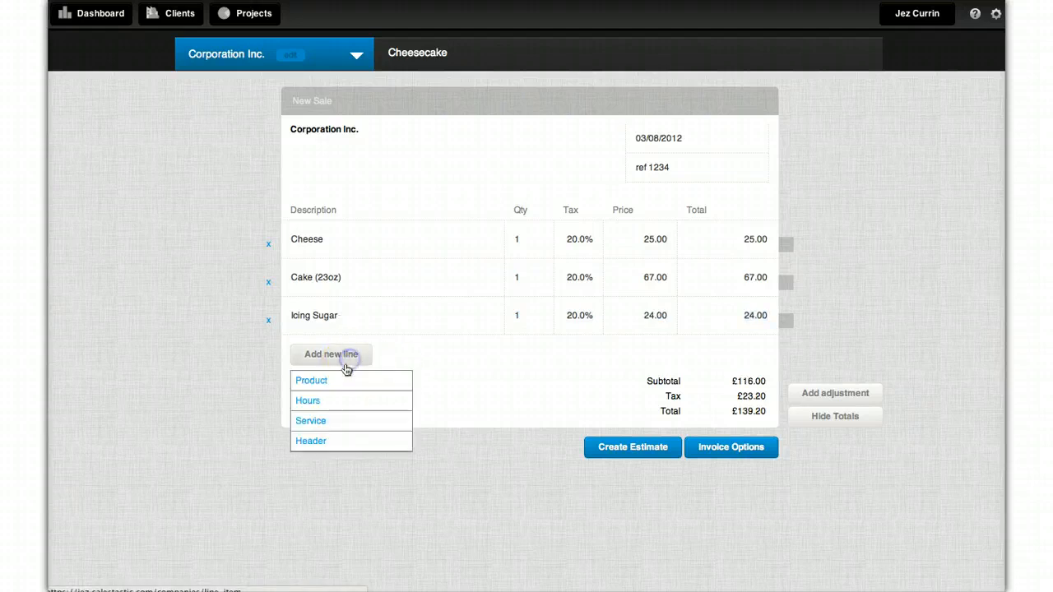
pyautogui.click(337, 421)
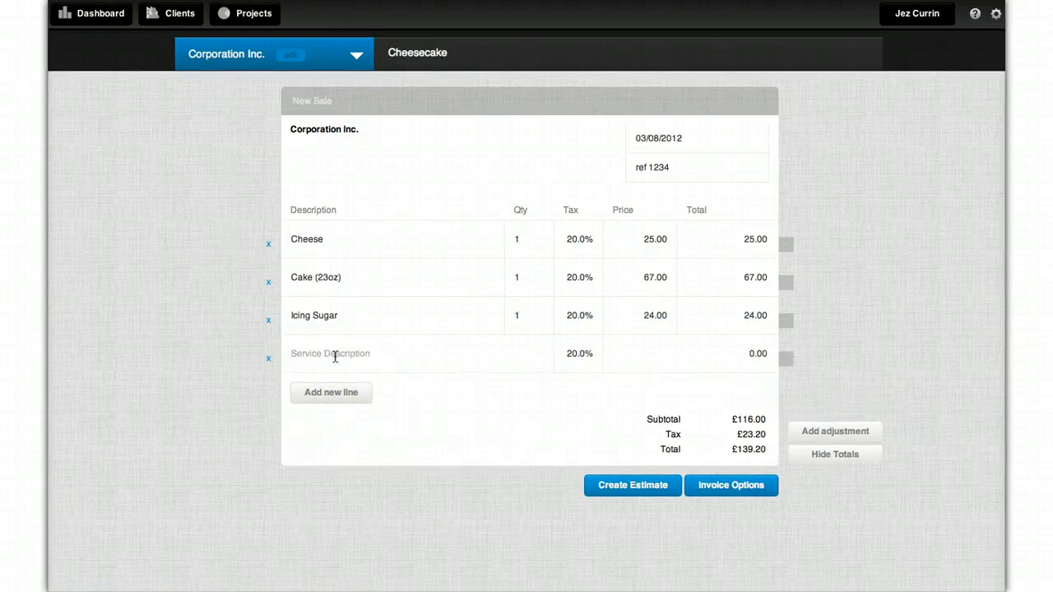
pyautogui.write('Delivery')
pyautogui.press('Tab')
pyautogui.write('0')
pyautogui.press('Tab')
pyautogui.write('15')
pyautogui.press('Tab')
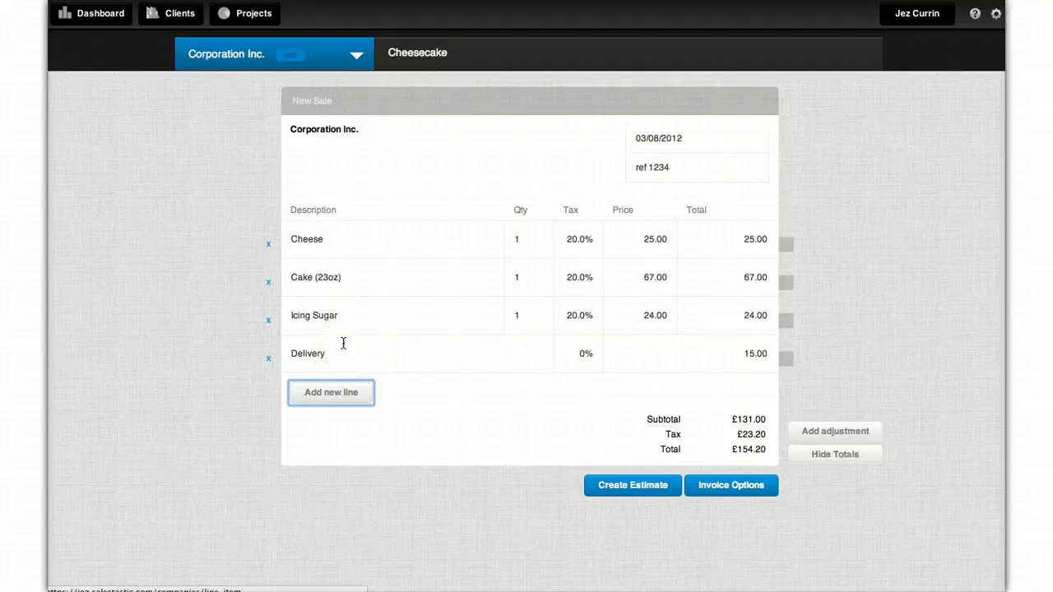
# Step: Set the Cake (23oz) line's quantity to 23 and its line total to 67
pyautogui.moveTo(347, 278); pyautogui.dragTo(298, 278)
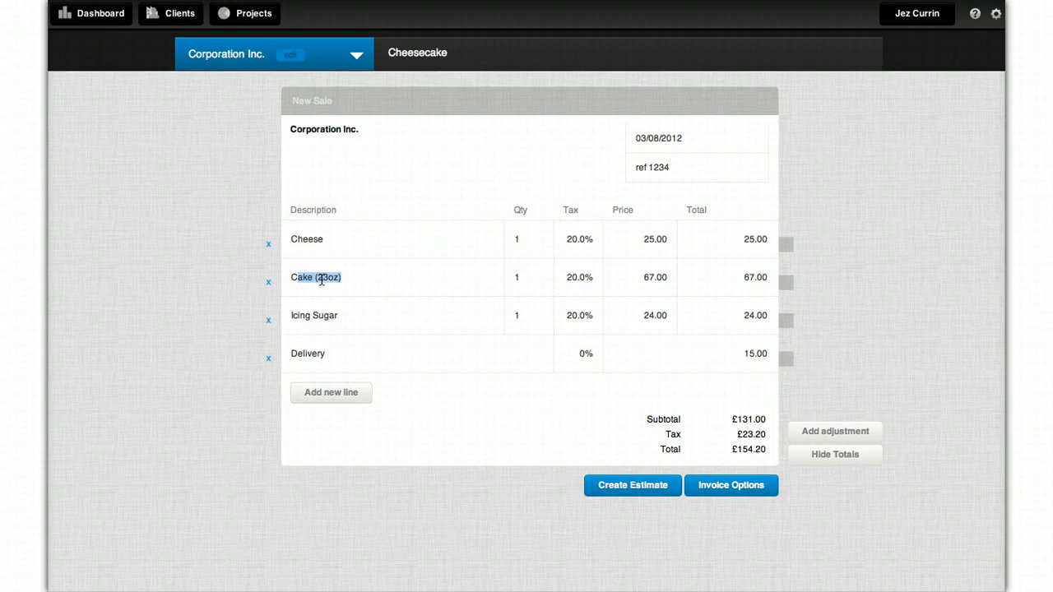
pyautogui.click(321, 280)
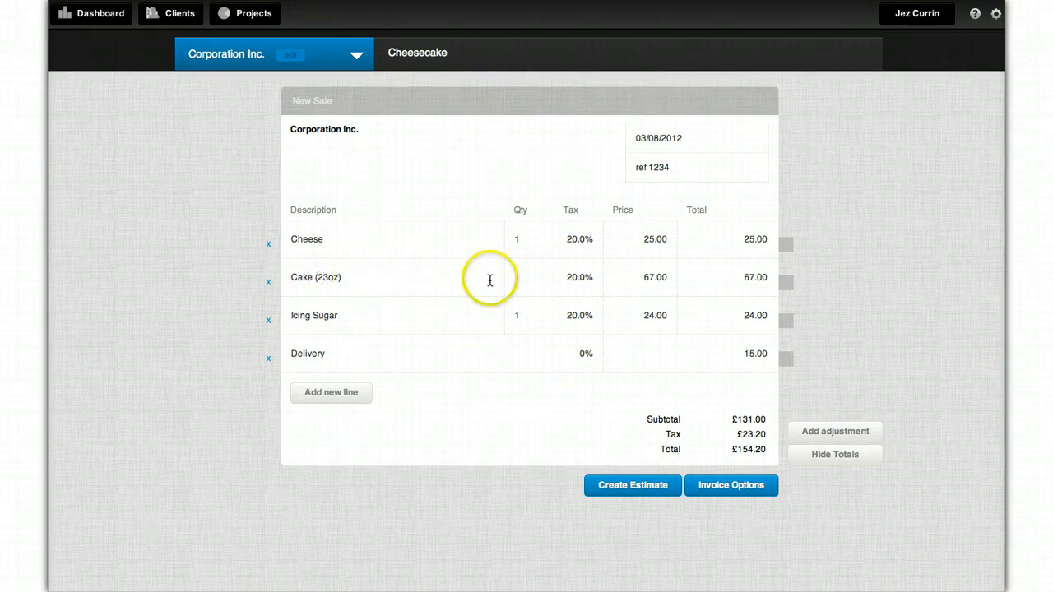
pyautogui.moveTo(532, 281); pyautogui.dragTo(502, 281)
pyautogui.write('23')
pyautogui.press('Tab')
pyautogui.press('Tab')
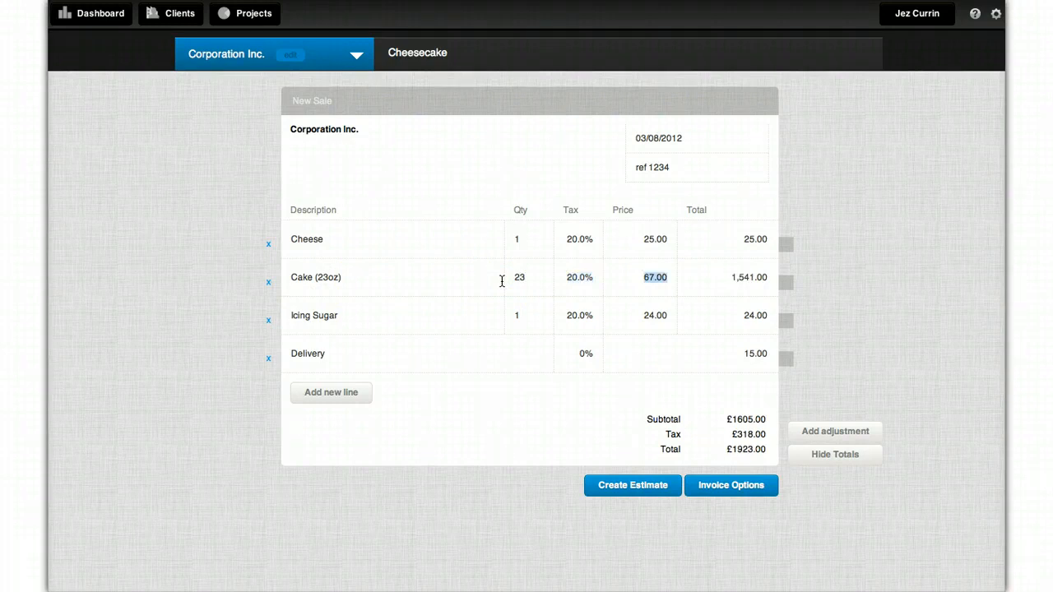
pyautogui.press('Tab')
pyautogui.write('67')
pyautogui.press('Tab')
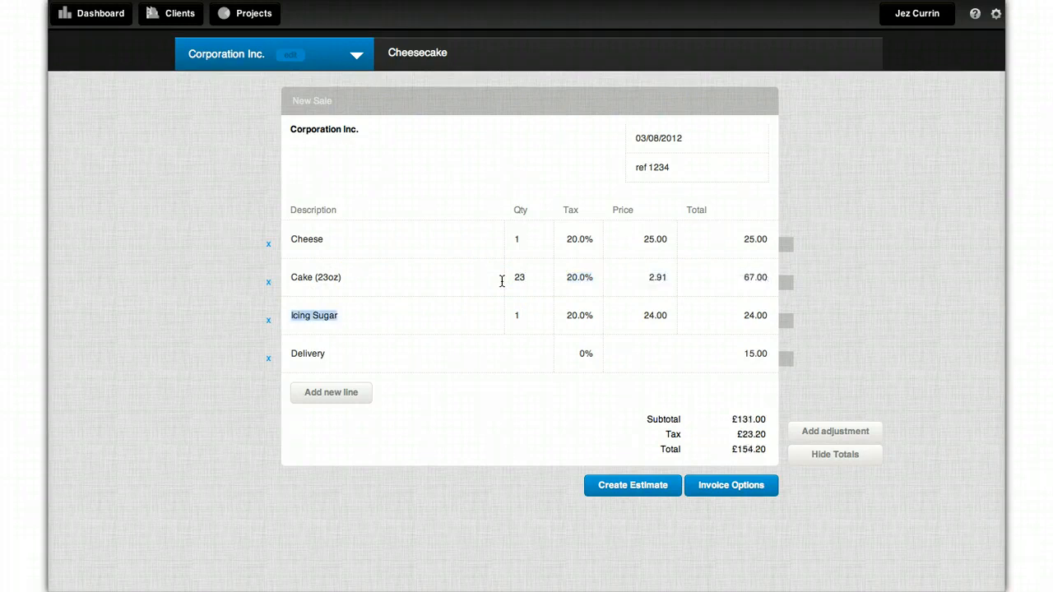
pyautogui.click(640, 280)
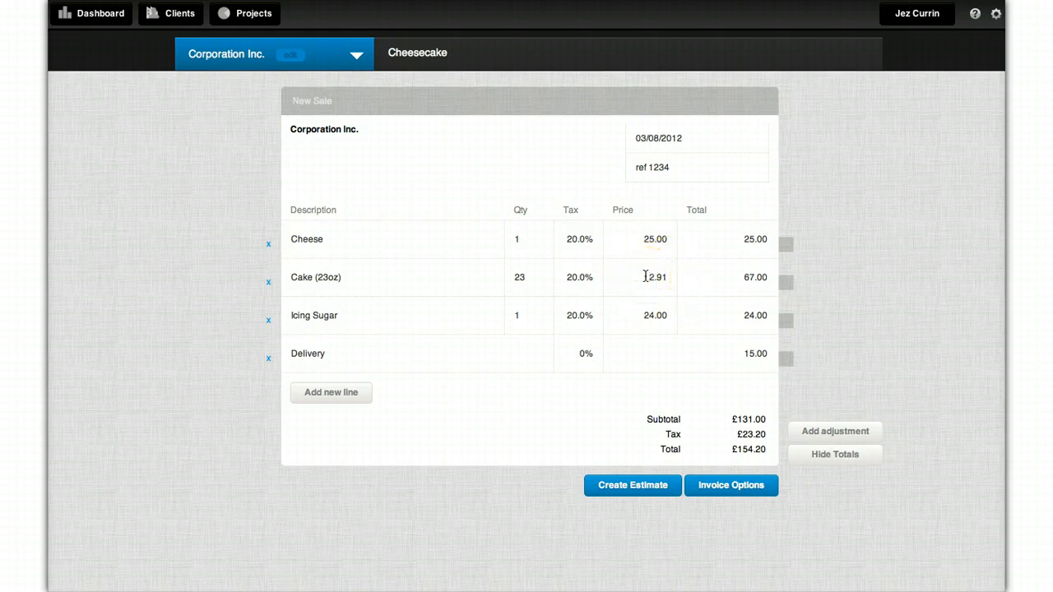
pyautogui.click(216, 145)
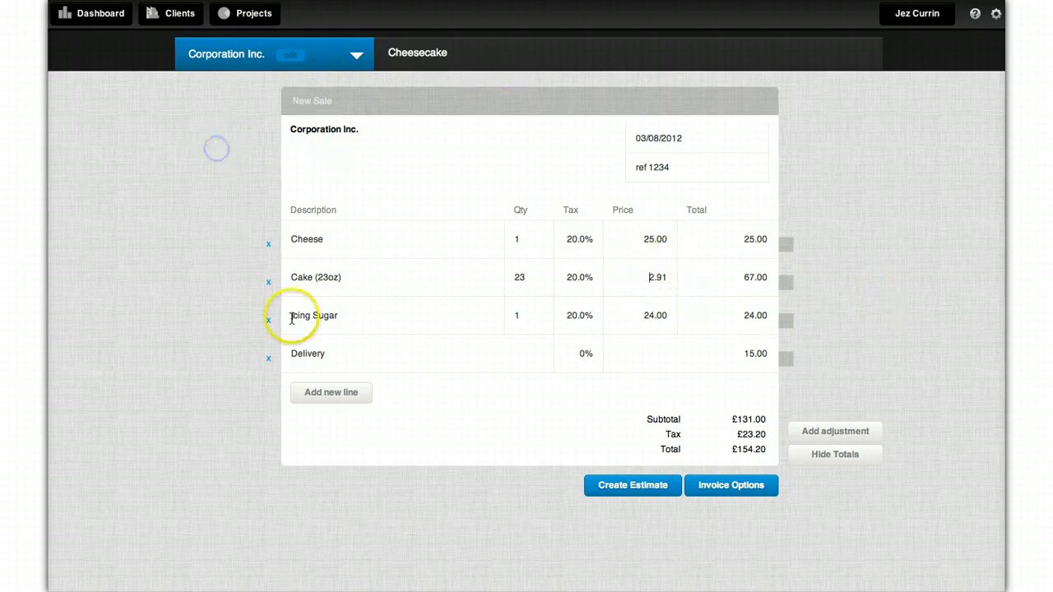
# Step: Add a header line reading "Optional Extras" to the sale
pyautogui.click(317, 398)
pyautogui.click(306, 480)
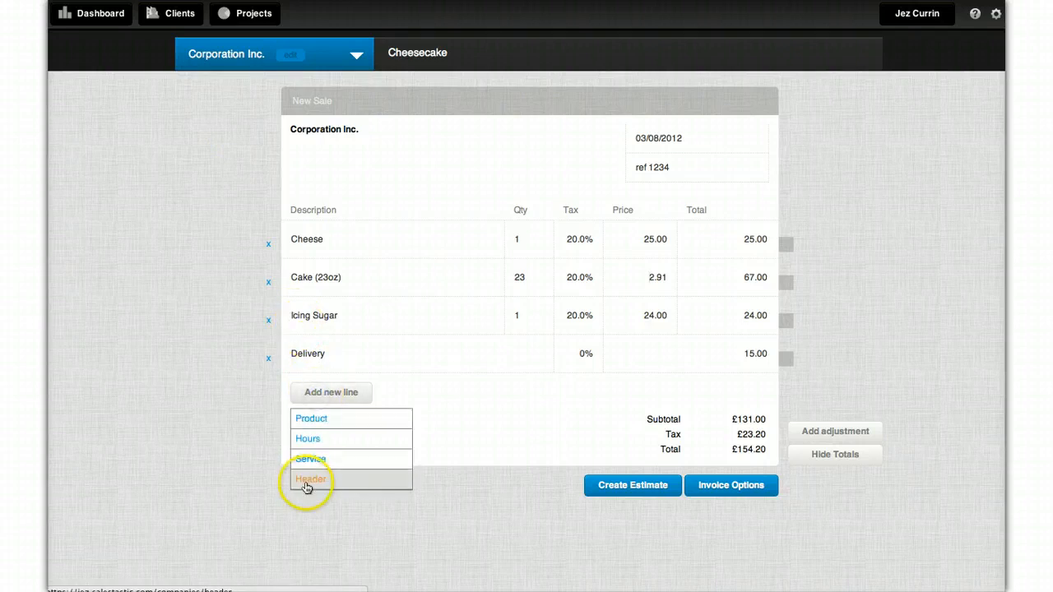
pyautogui.click(307, 403)
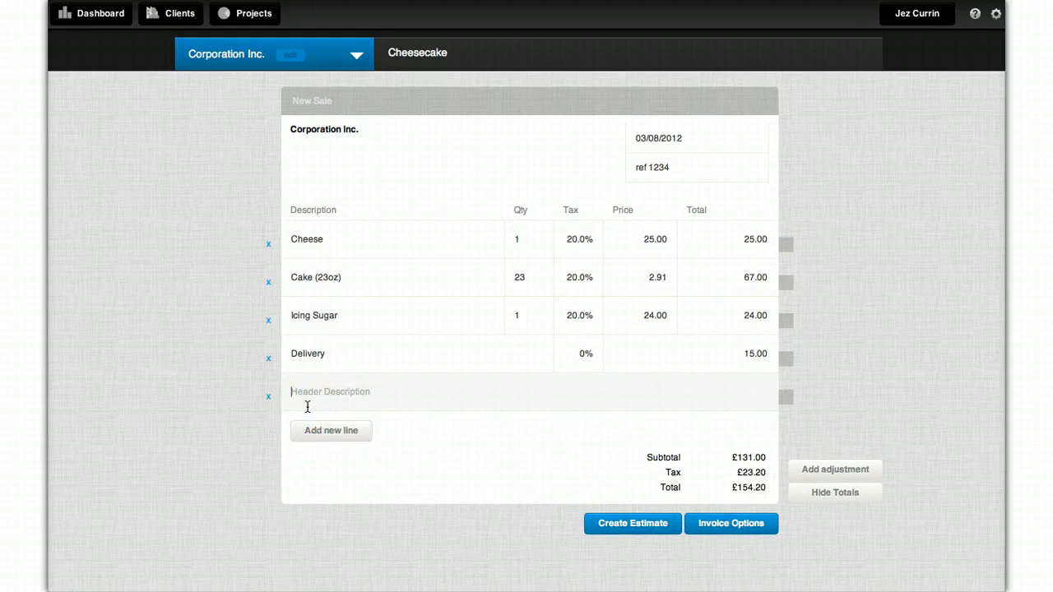
pyautogui.write('Optional Extras')
# Step: Reorder the lines so that the Optional Extras header follows Delivery and Icing Sugar sits beneath the header
pyautogui.click(783, 401)
pyautogui.moveTo(783, 401); pyautogui.dragTo(779, 318)
pyautogui.click(788, 404)
pyautogui.moveTo(788, 403); pyautogui.dragTo(778, 329)
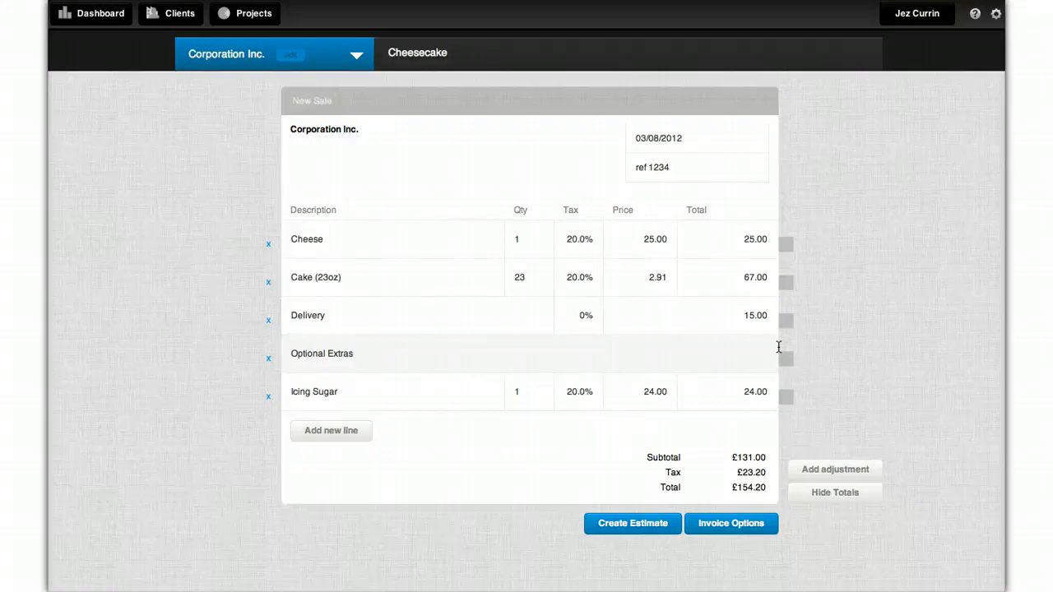
# Step: Add an adjustment labelled Discount of -15% to the sale's subtotal
pyautogui.click(821, 471)
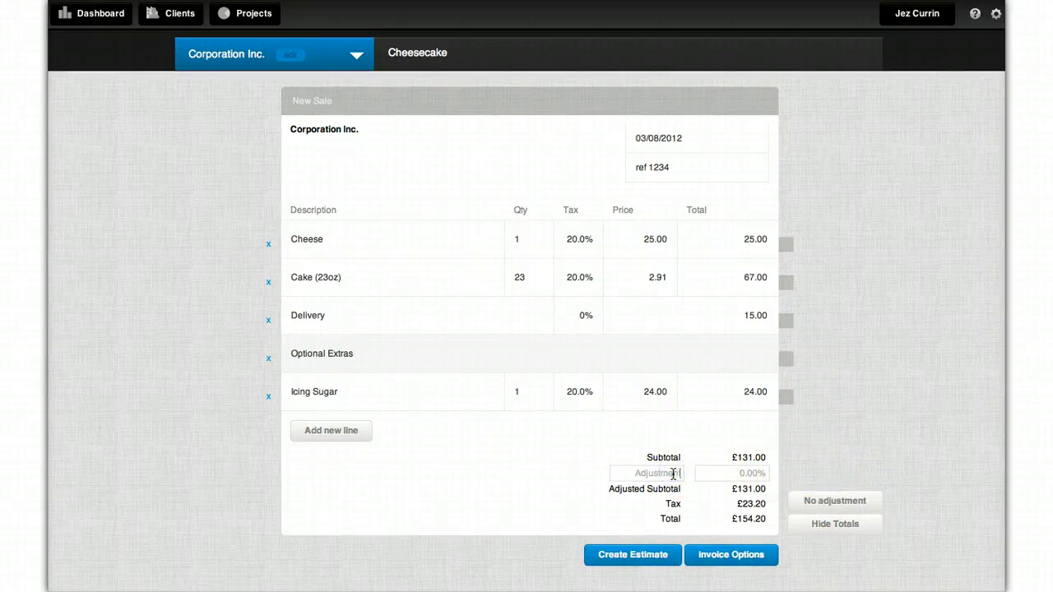
pyautogui.write('Discount')
pyautogui.click(760, 473)
pyautogui.write('-15')
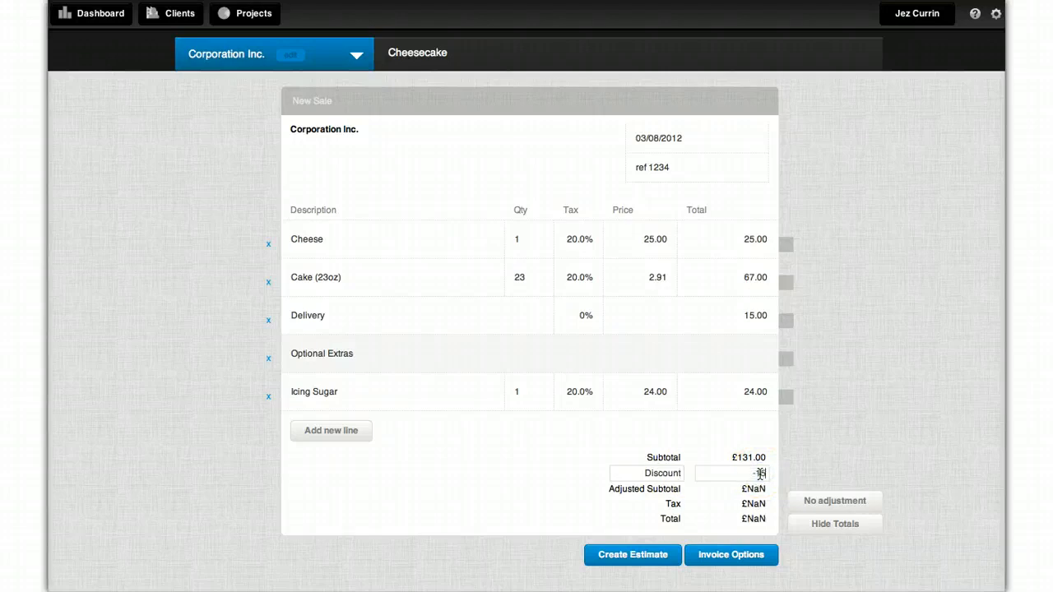
pyautogui.hotkey('shift', 'Tab')
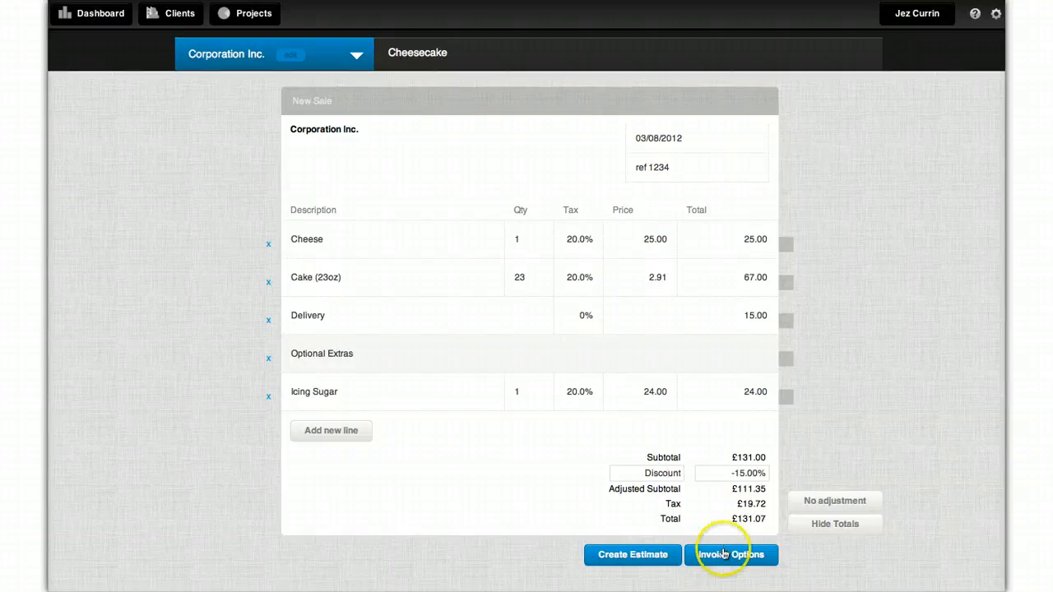
# Step: Review the payment terms and repeat interval choices available for invoicing the sale, keeping 30 Days and Never
pyautogui.click(724, 557)
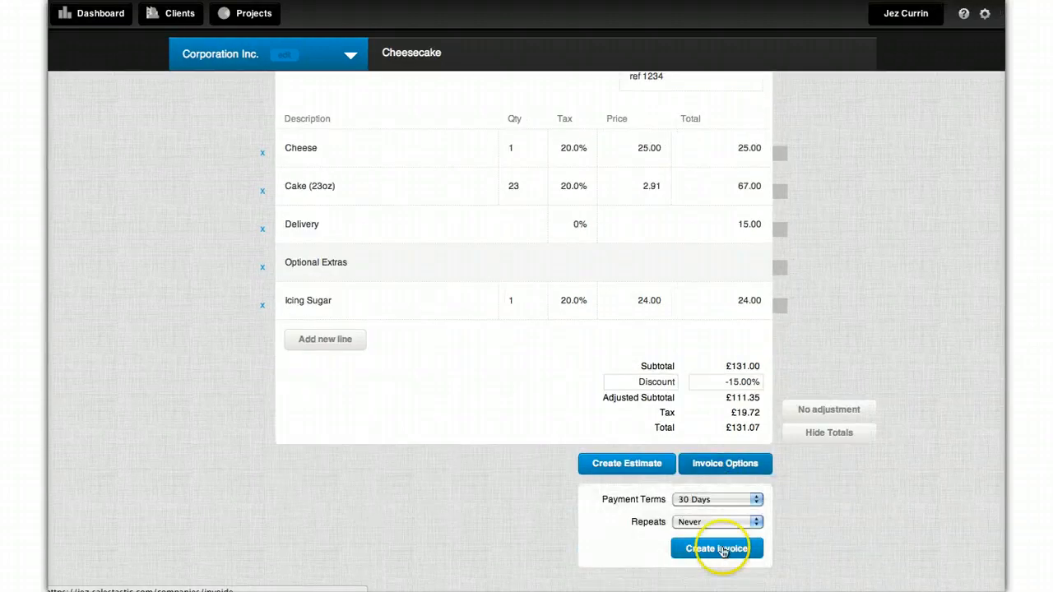
pyautogui.click(756, 500)
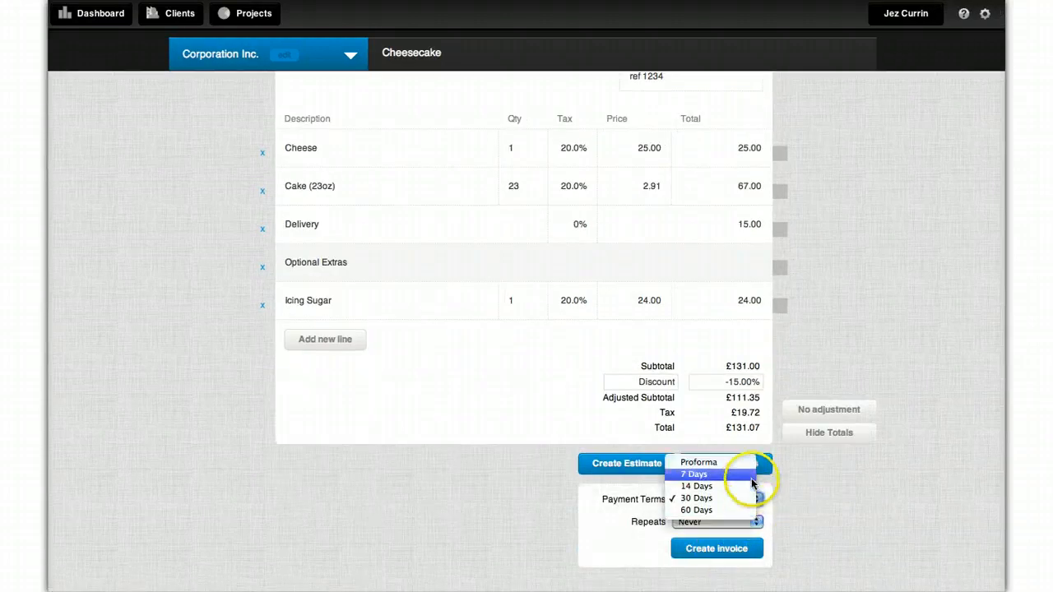
pyautogui.click(786, 494)
pyautogui.click(756, 522)
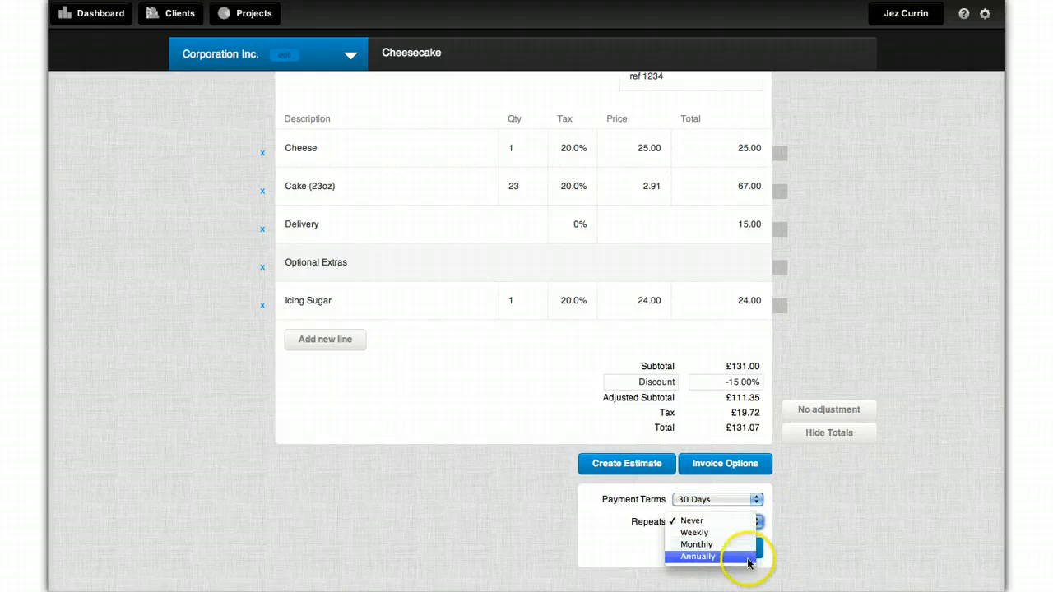
pyautogui.click(783, 543)
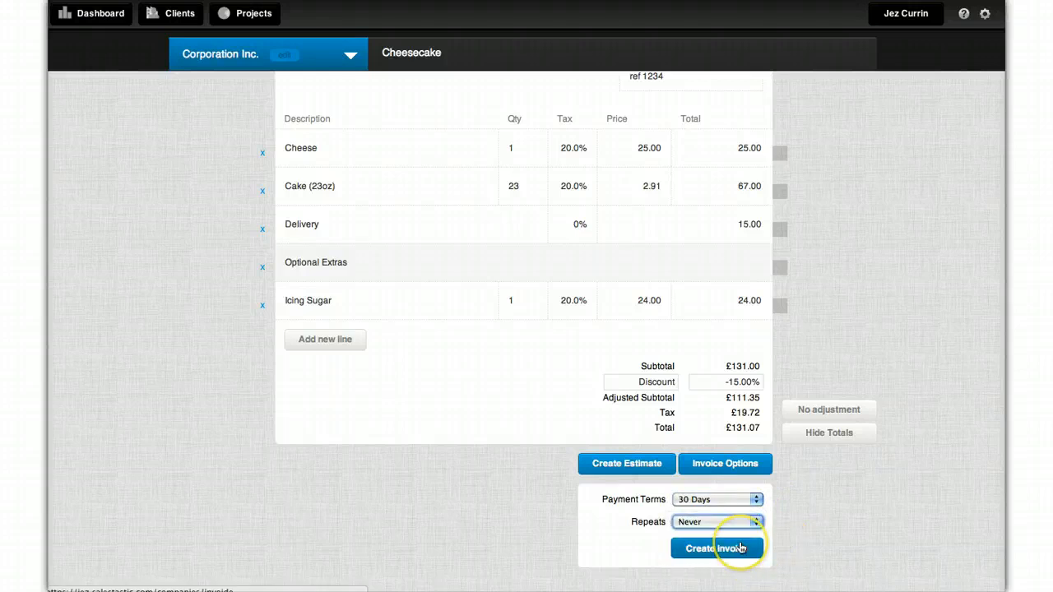
pyautogui.click(784, 503)
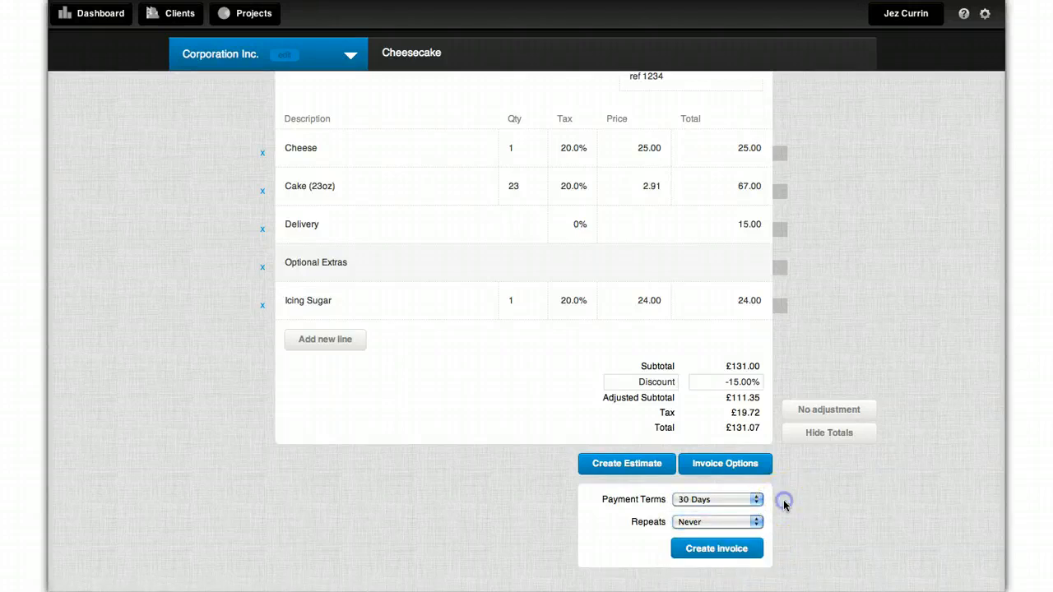
# Step: Create an estimate from the Cheesecake sale and look over the record sections available for Corporation Inc
pyautogui.click(644, 467)
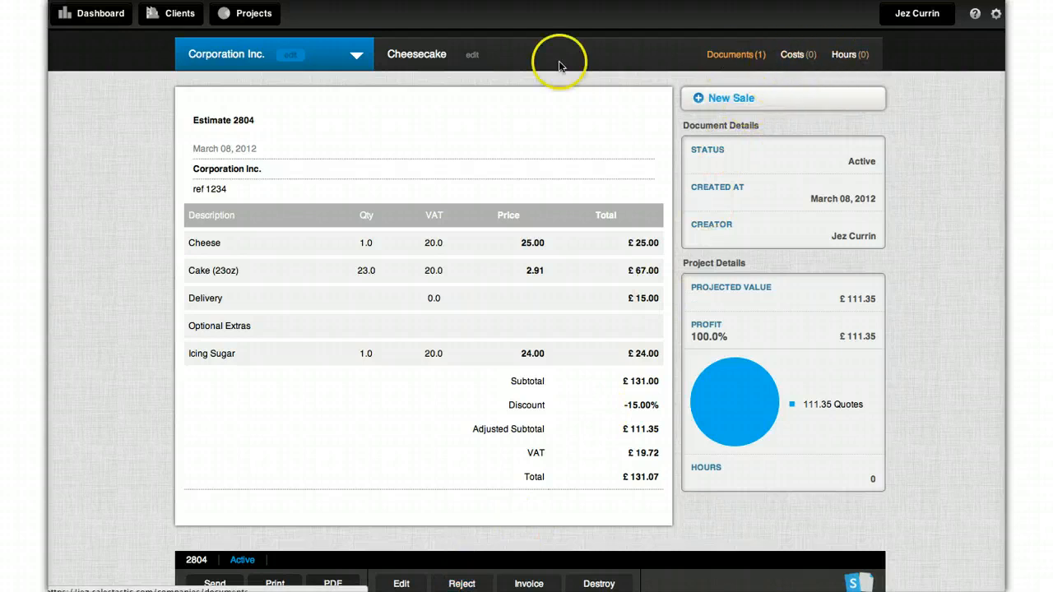
pyautogui.click(356, 56)
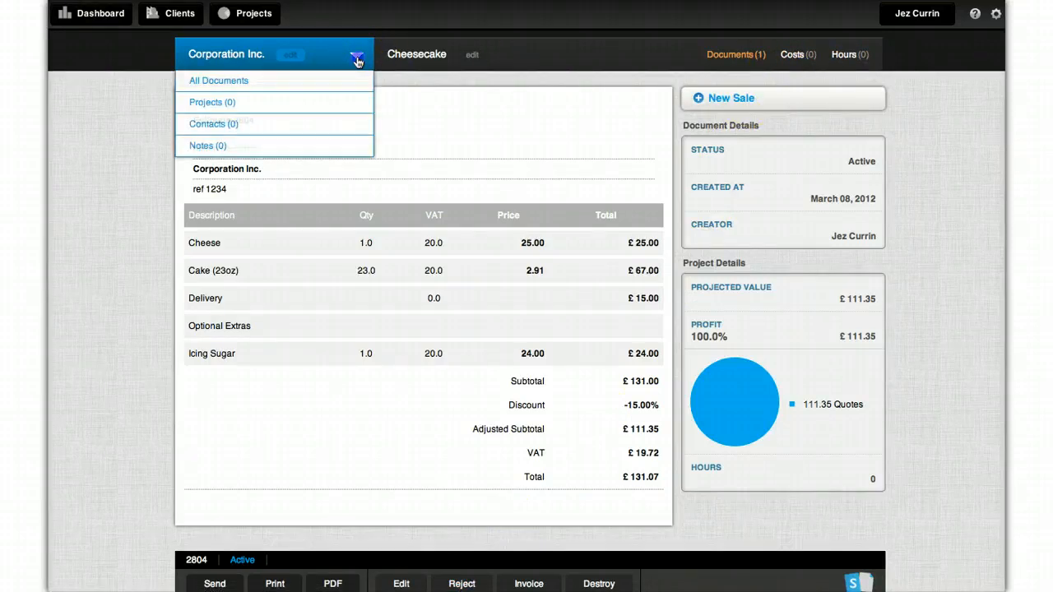
pyautogui.click(358, 58)
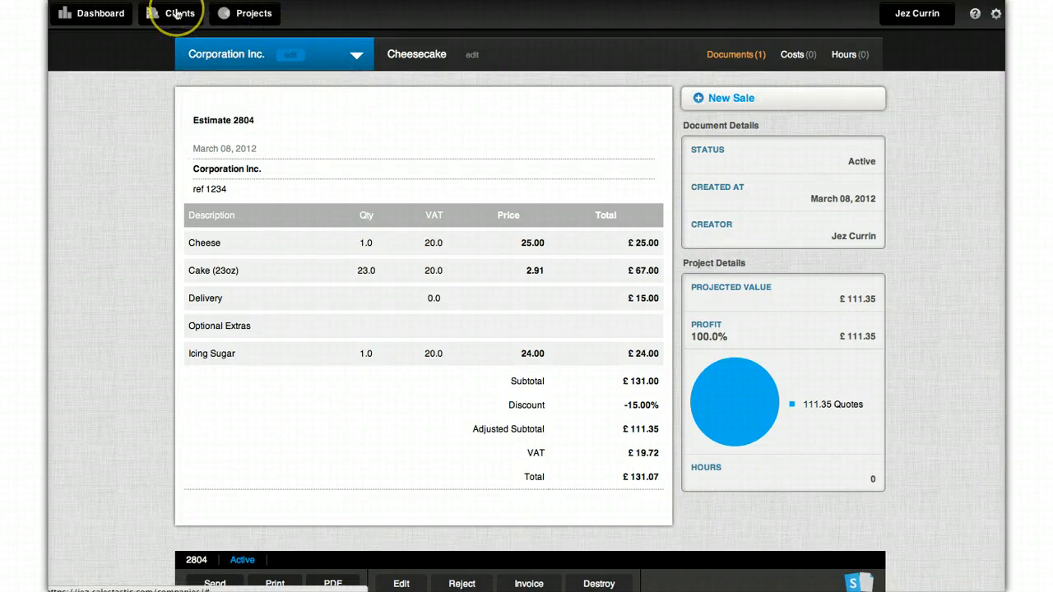